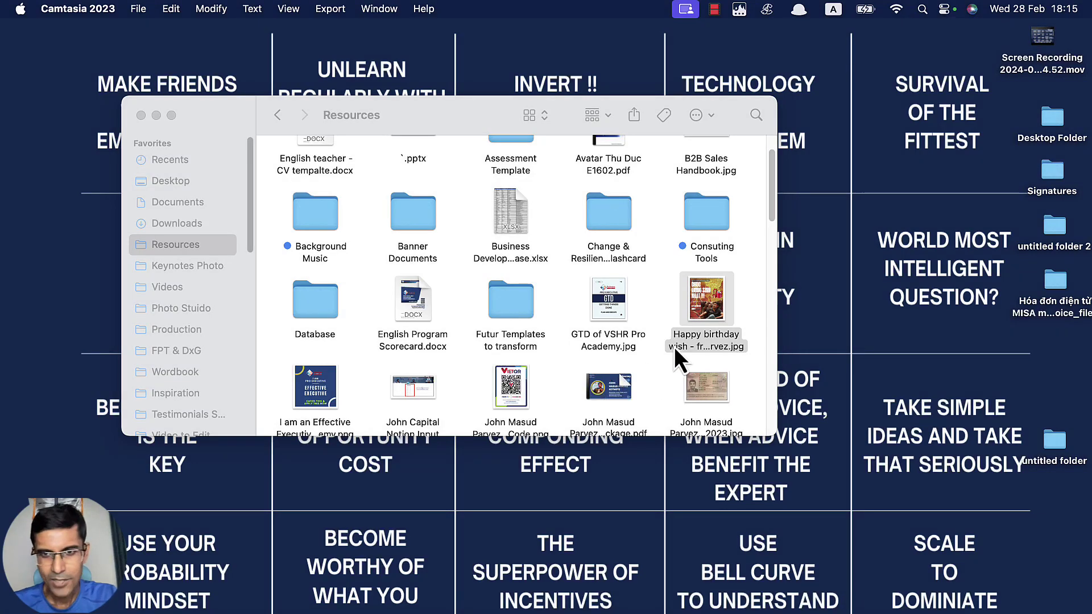
# Copy the Happy birthday wish photo's full file name from its name field
pyautogui.click(698, 310)
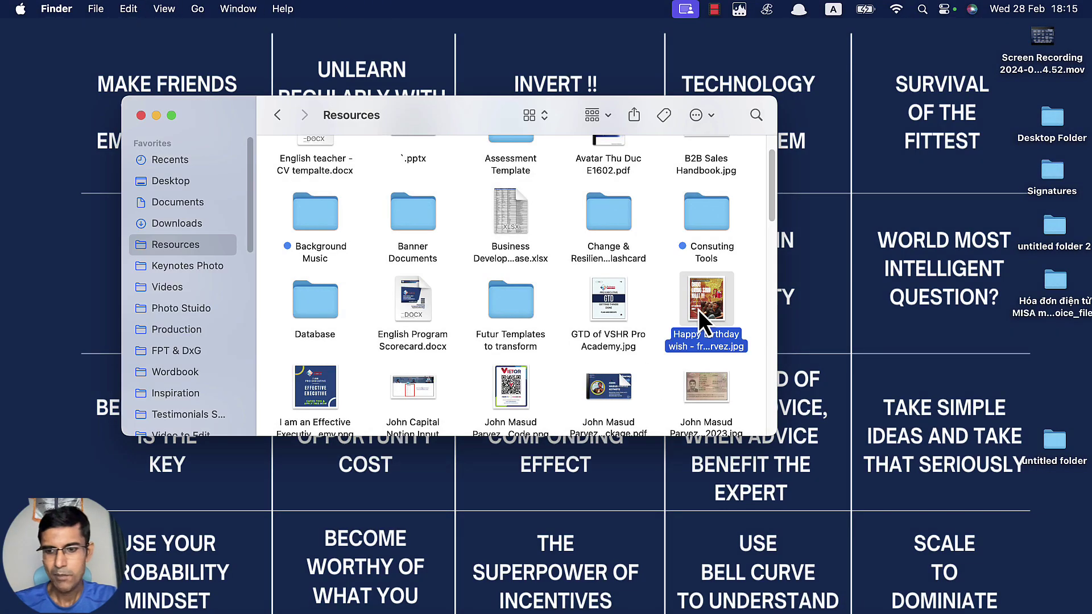
pyautogui.press('Return')
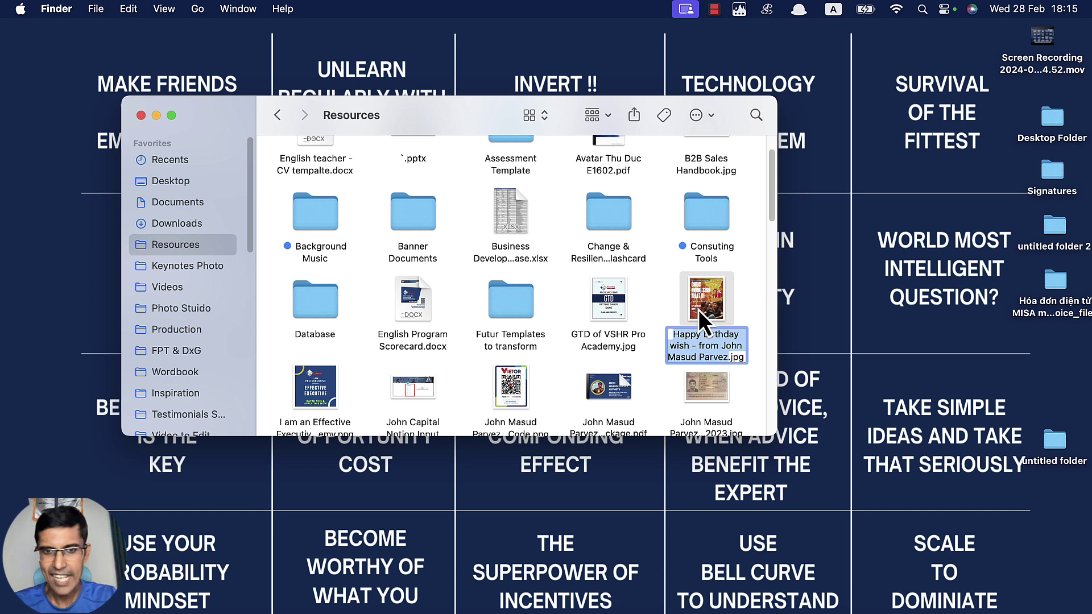
pyautogui.press('Return')
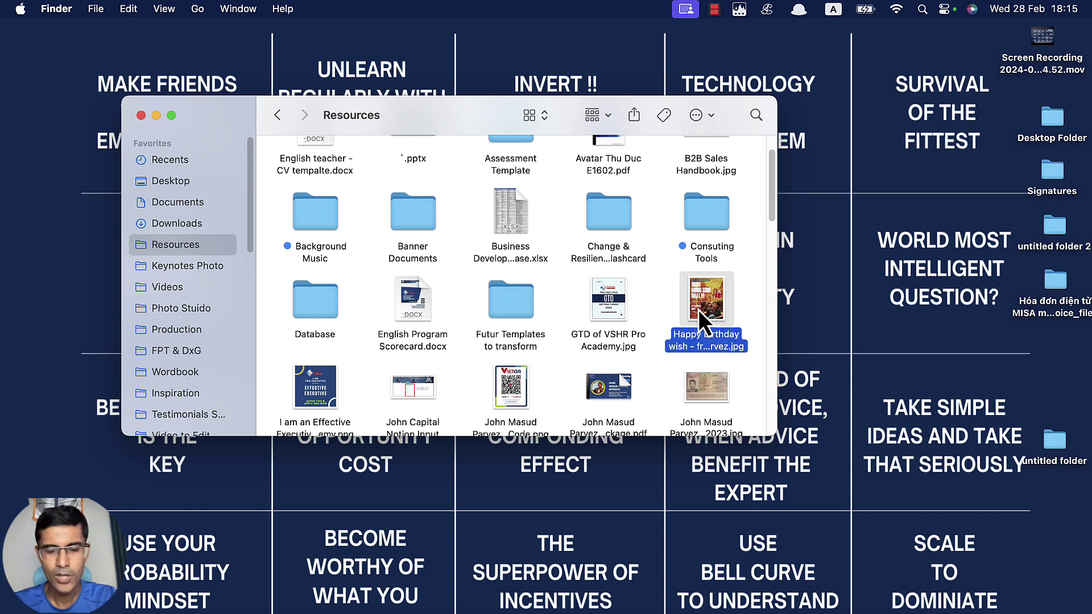
# Search Spotlight for the photo's name, show more results, then start a search in the Finder window
pyautogui.press('super+space')
pyautogui.press('Escape')
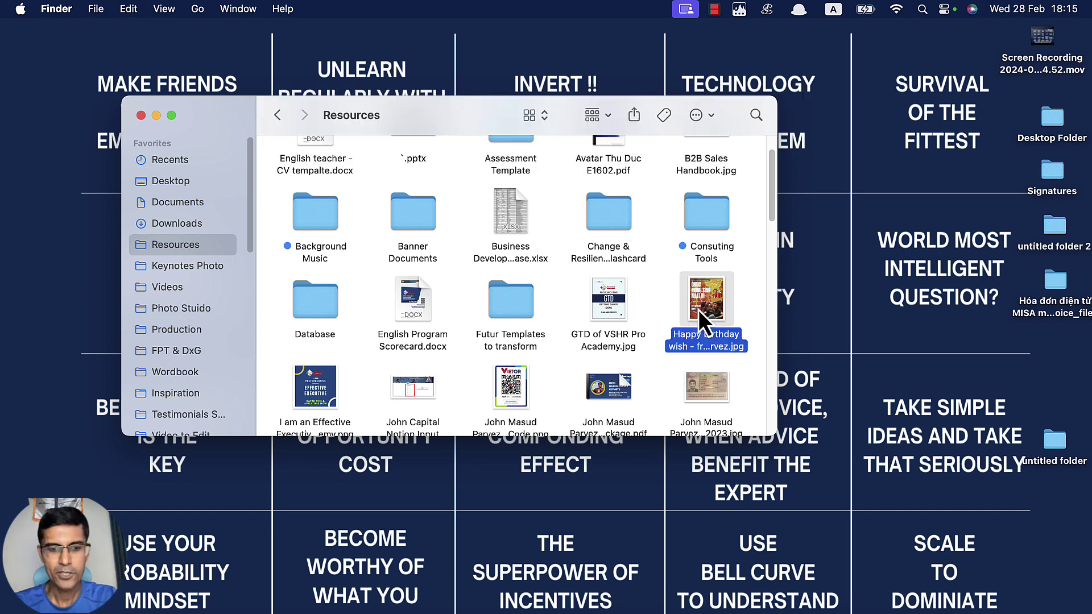
pyautogui.press('super+space')
pyautogui.press('super+c')
pyautogui.press('BackSpace')
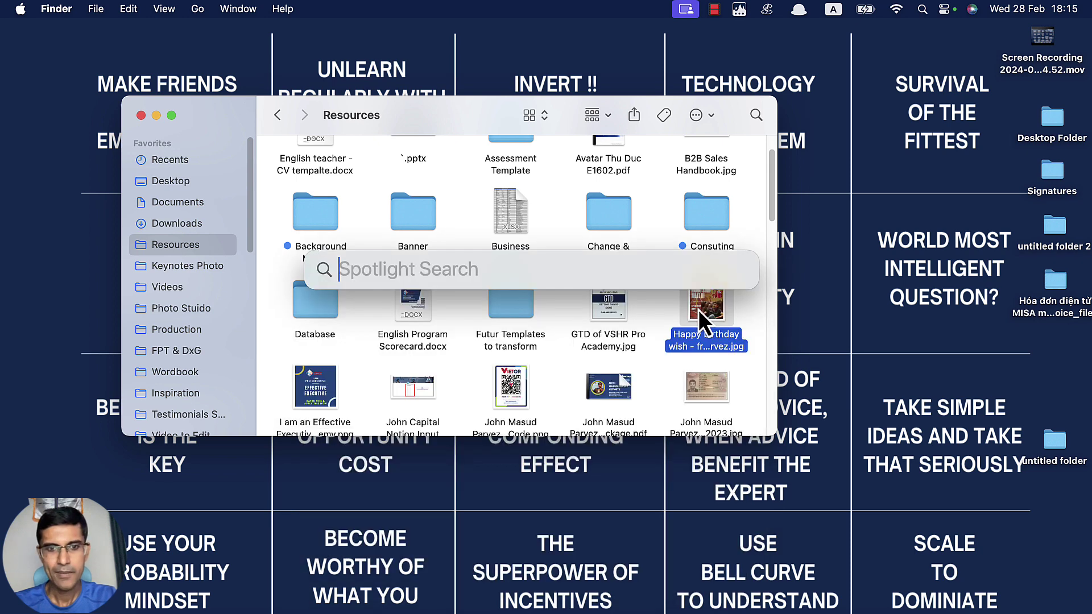
pyautogui.press('super+v')
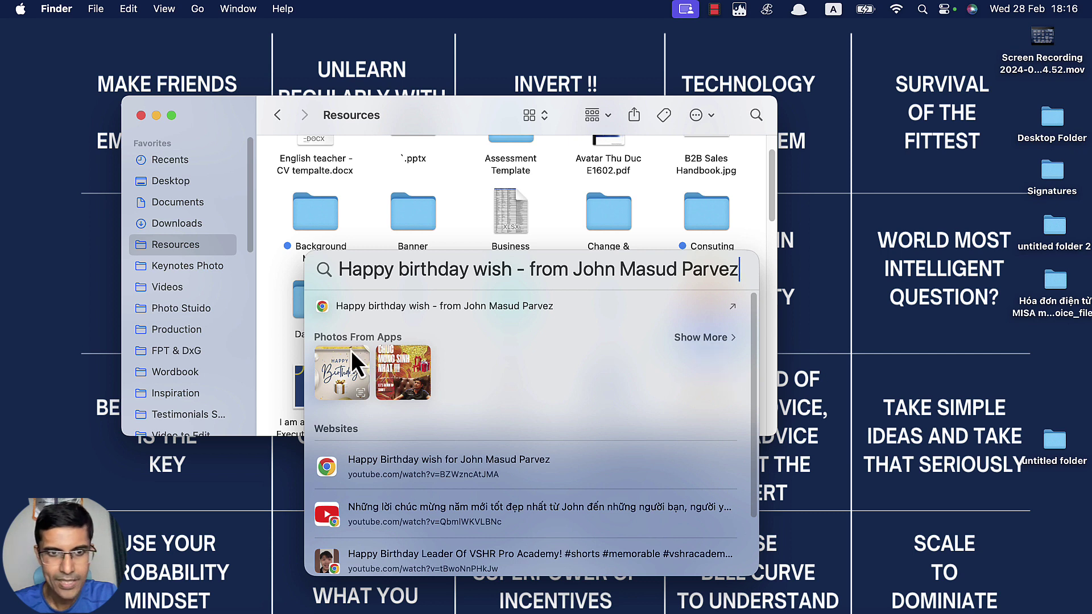
pyautogui.click(703, 338)
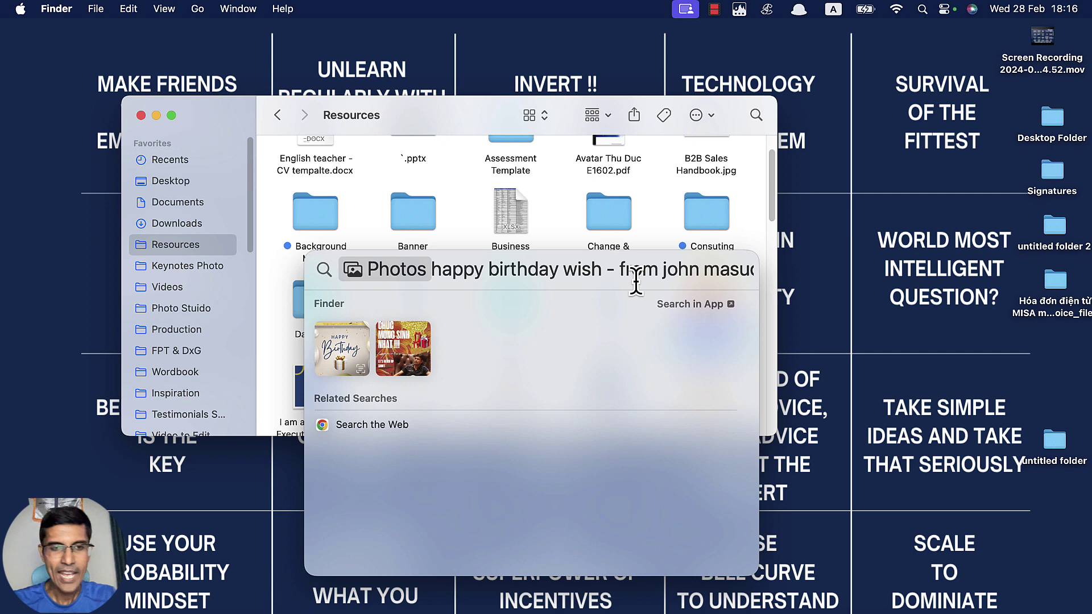
pyautogui.click(755, 116)
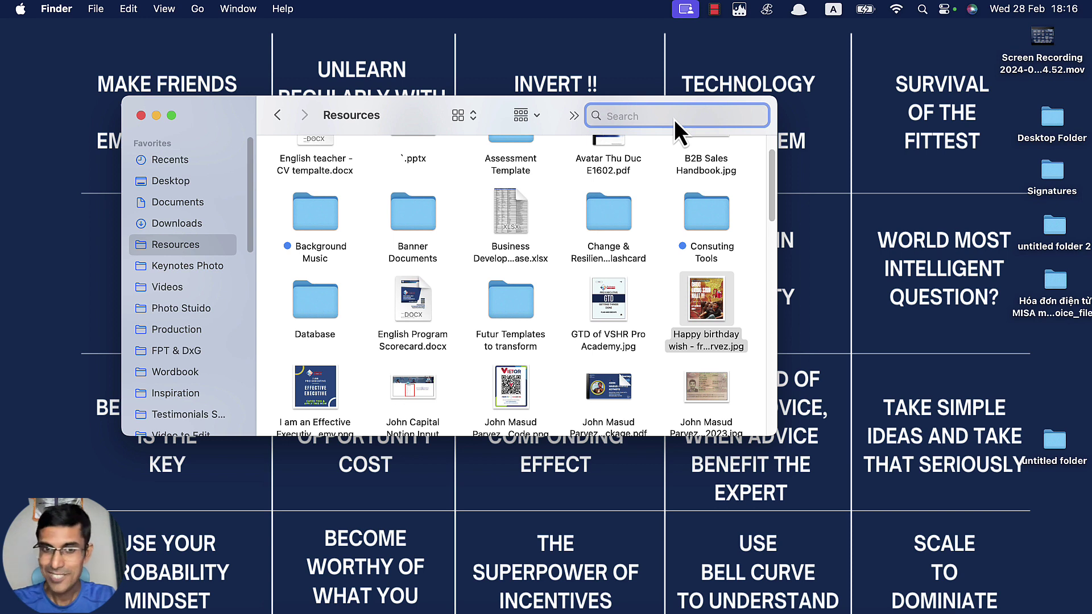
# Open About This Mac from the Apple menu to see the M1 MacBook Pro's specs
pyautogui.click(20, 9)
pyautogui.click(40, 37)
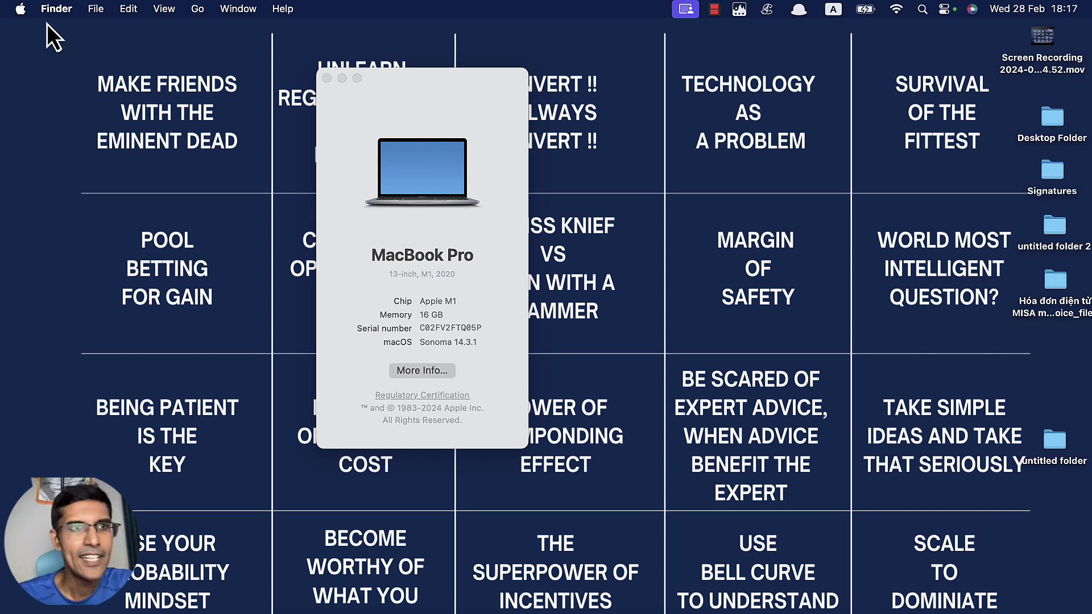
# Open System Settings' Siri & Spotlight page and scroll to the Spotlight search-result checkboxes
pyautogui.click(21, 9)
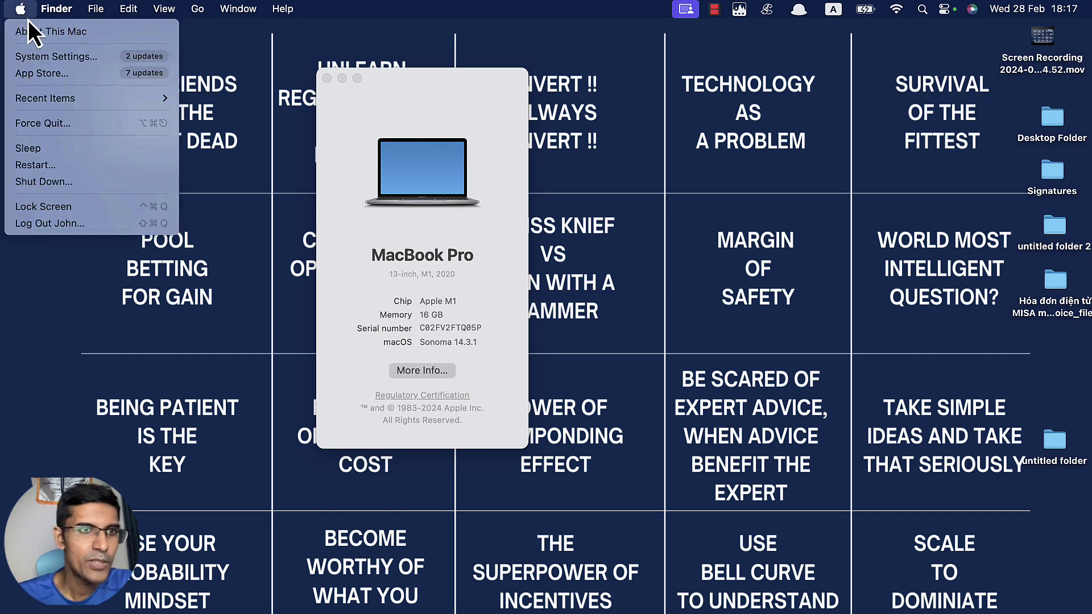
pyautogui.click(39, 60)
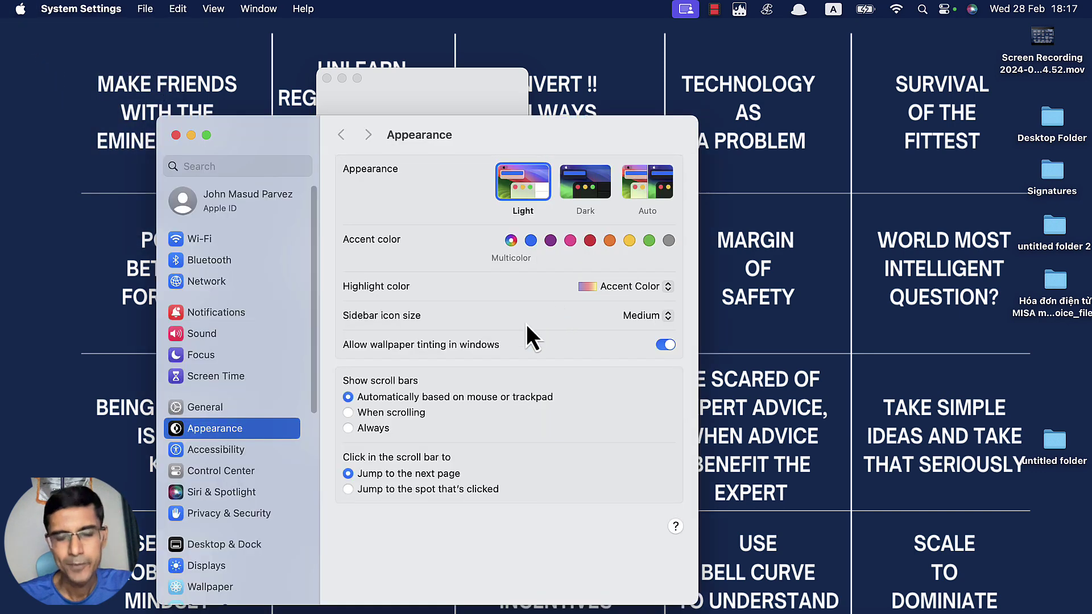
pyautogui.scroll(-5, 270, 384)
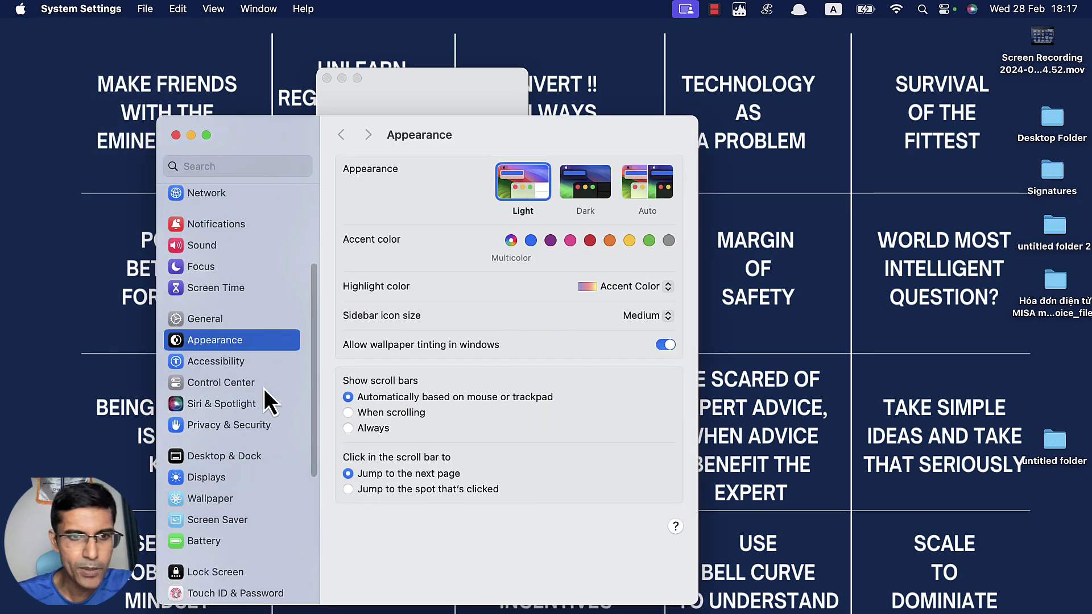
pyautogui.click(219, 406)
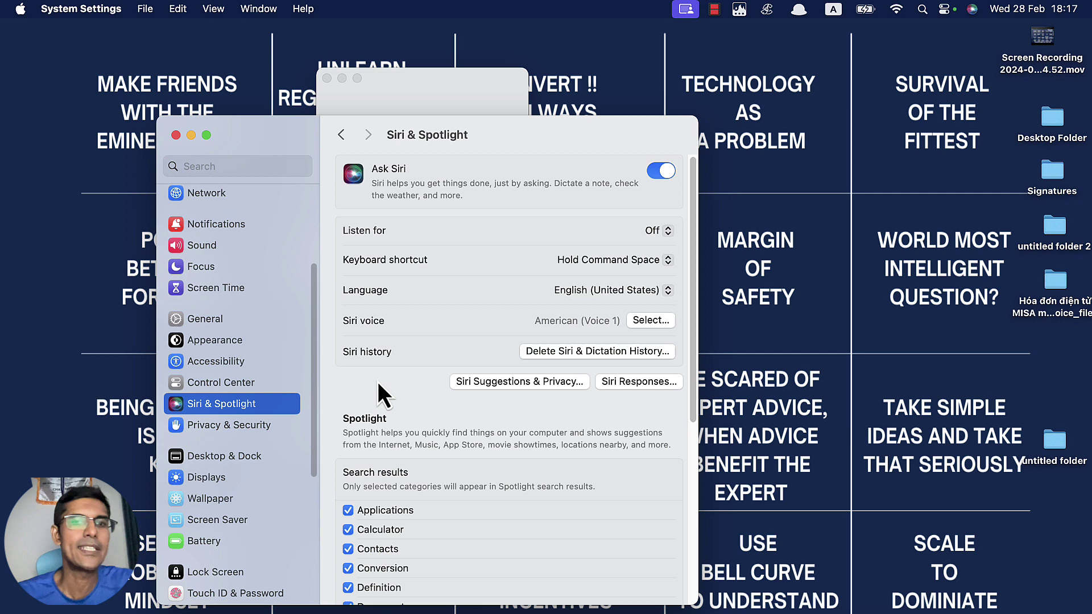
pyautogui.scroll(-5, 490, 376)
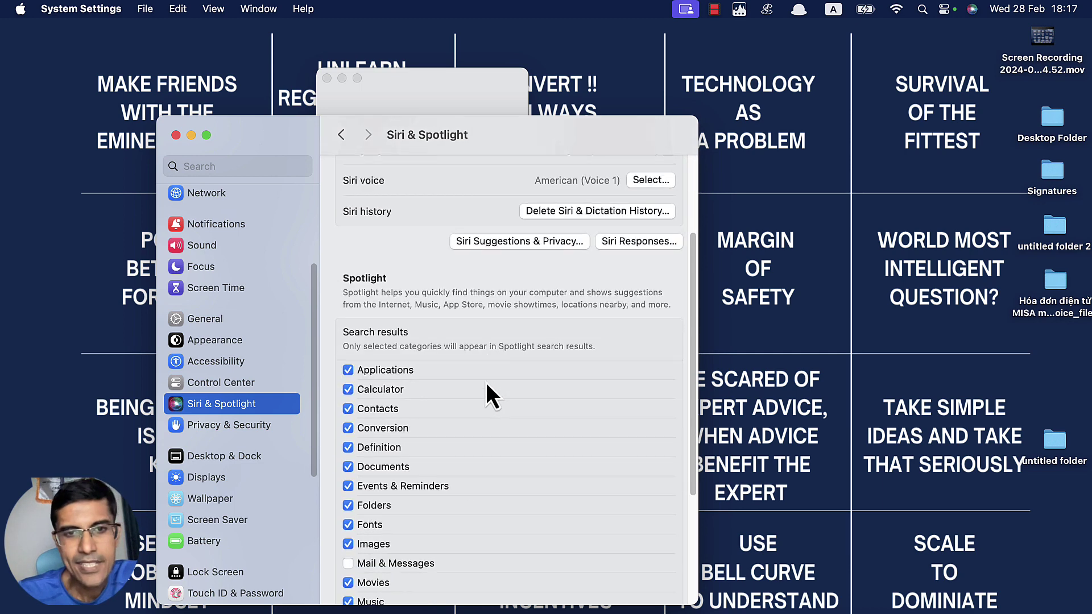
pyautogui.scroll(-1, 387, 318)
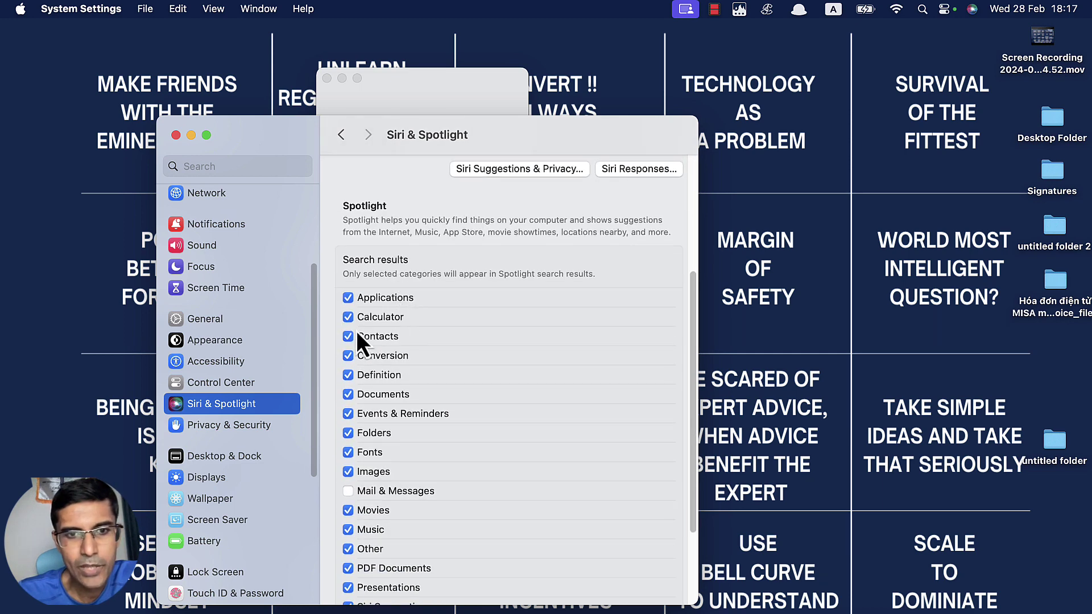
pyautogui.scroll(-4, 376, 422)
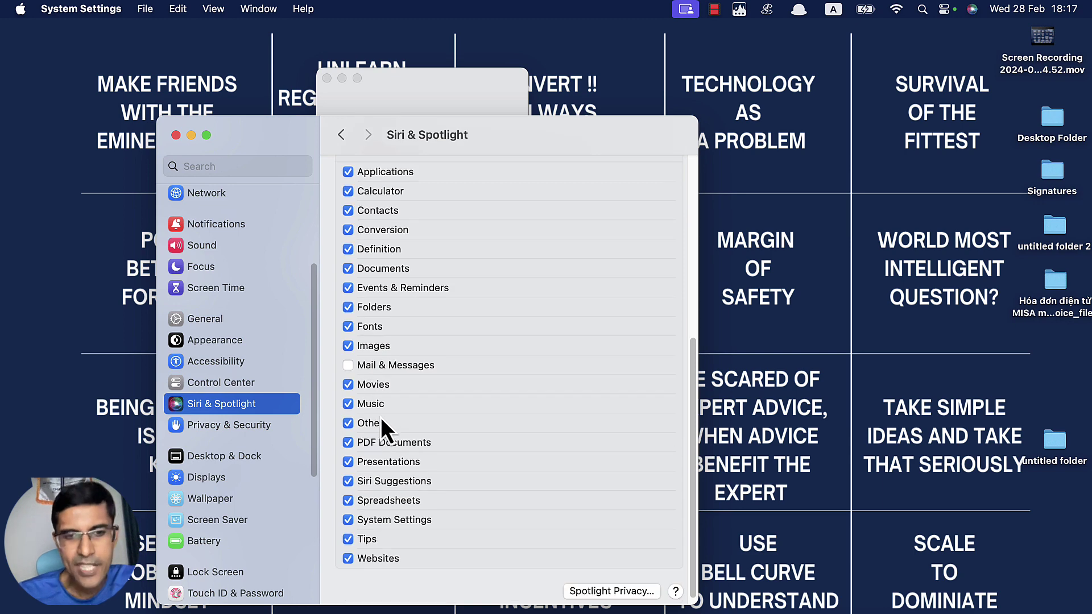
pyautogui.scroll(4, 409, 425)
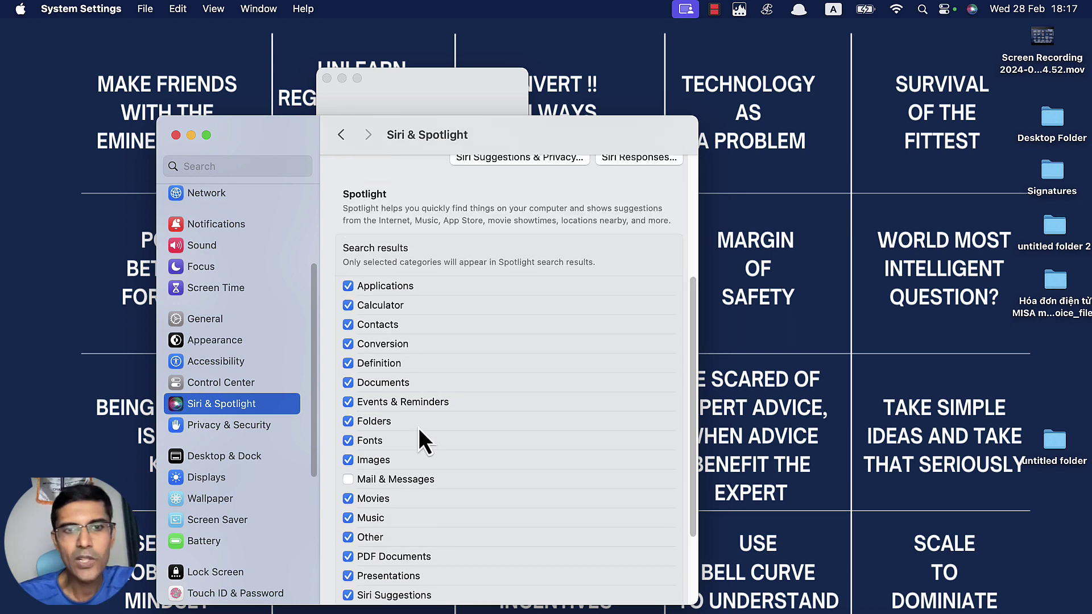
pyautogui.scroll(-4, 420, 427)
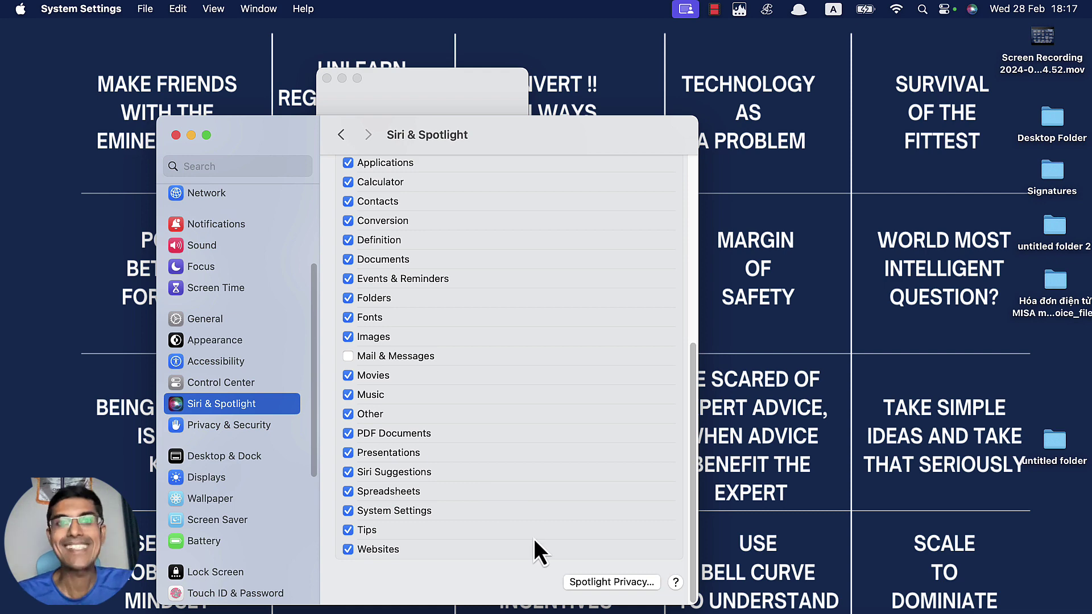
# Open the Spotlight Privacy list and close the About This Mac window
pyautogui.click(598, 582)
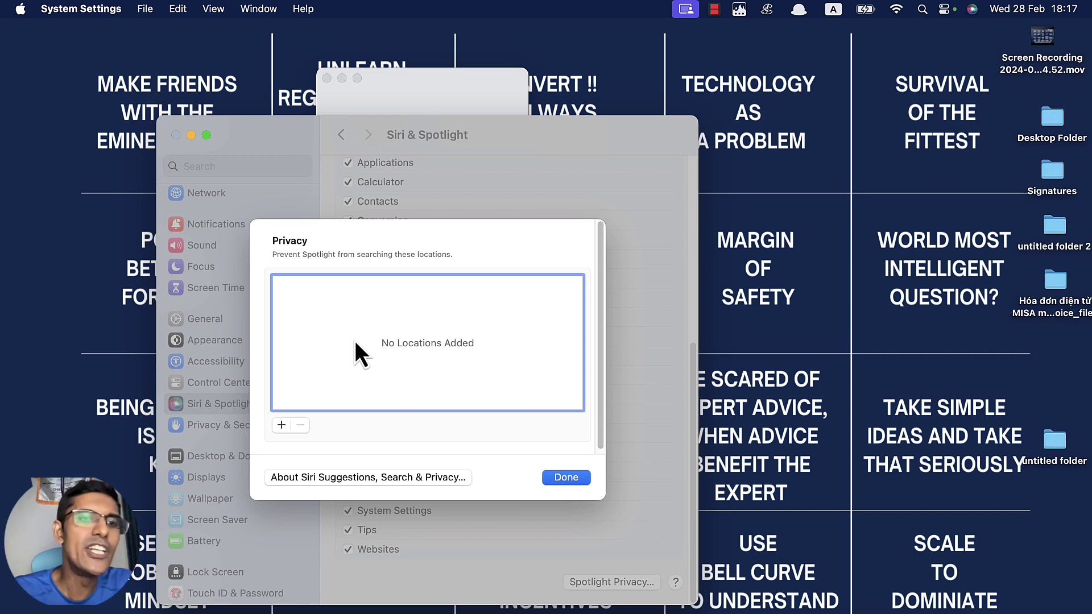
pyautogui.click(435, 75)
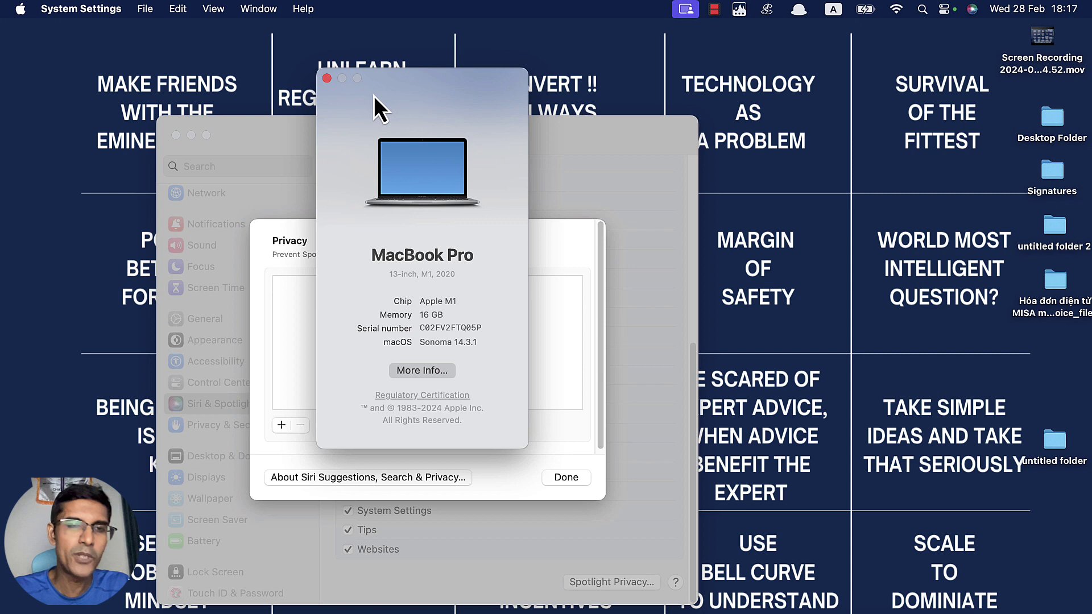
pyautogui.click(327, 79)
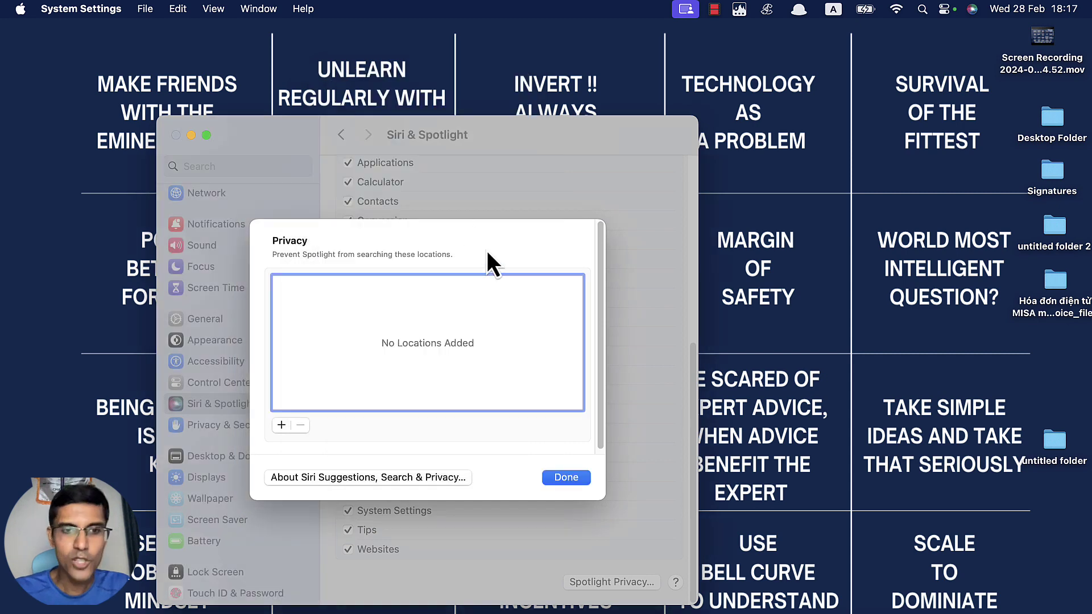
# Add all home folders, from Applications to Music, to Spotlight's exclusion list
pyautogui.click(281, 425)
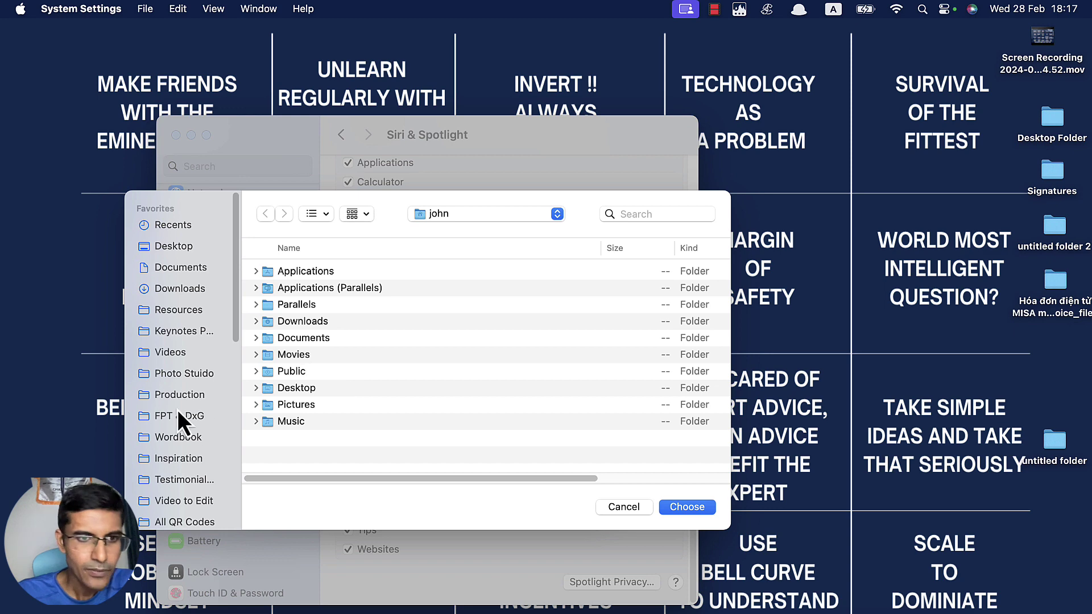
pyautogui.scroll(-5, 178, 407)
pyautogui.scroll(5, 179, 405)
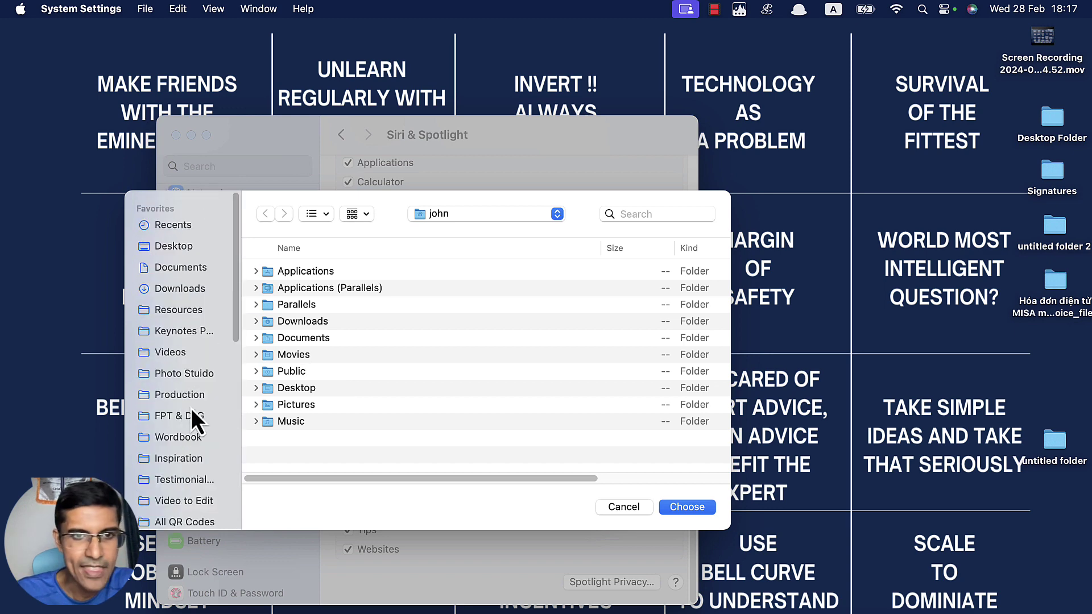
pyautogui.click(303, 272)
pyautogui.press('super+a')
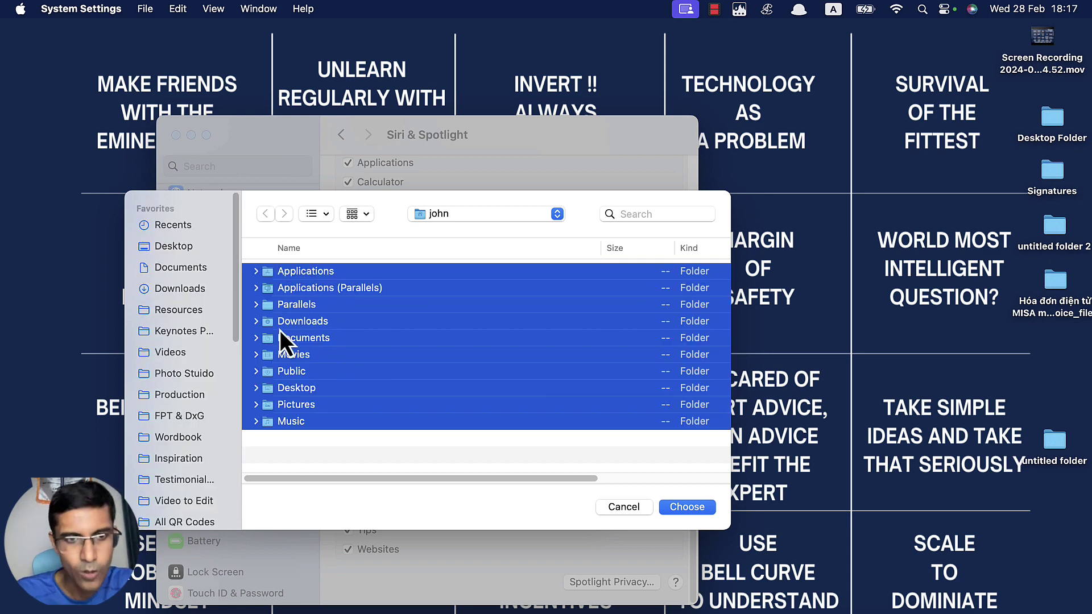
pyautogui.click(687, 507)
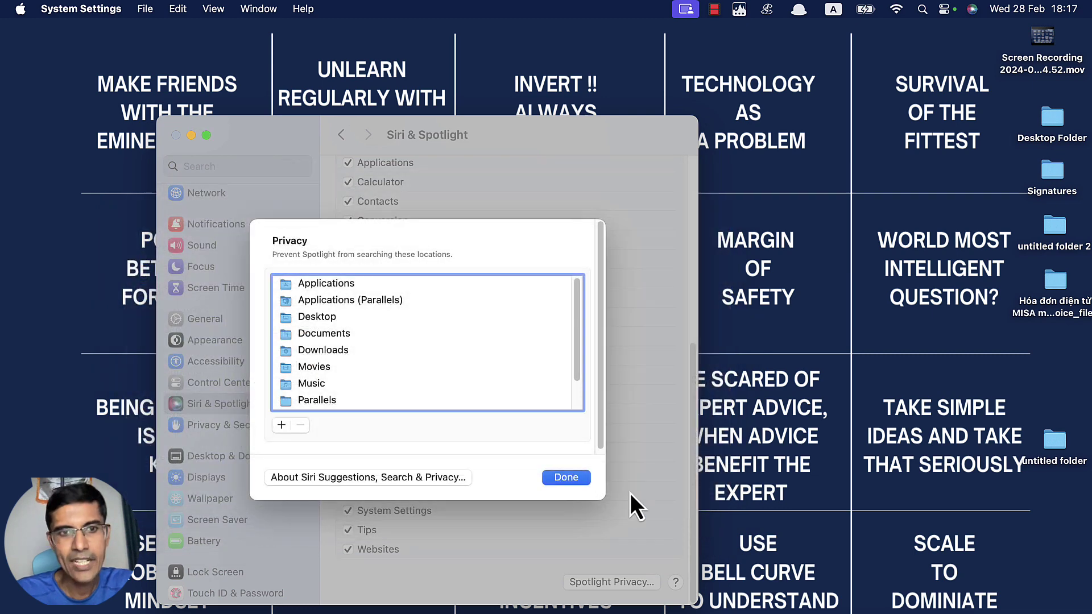
# Confirm the new folder exclusions with Done, closing the Privacy sheet
pyautogui.click(569, 477)
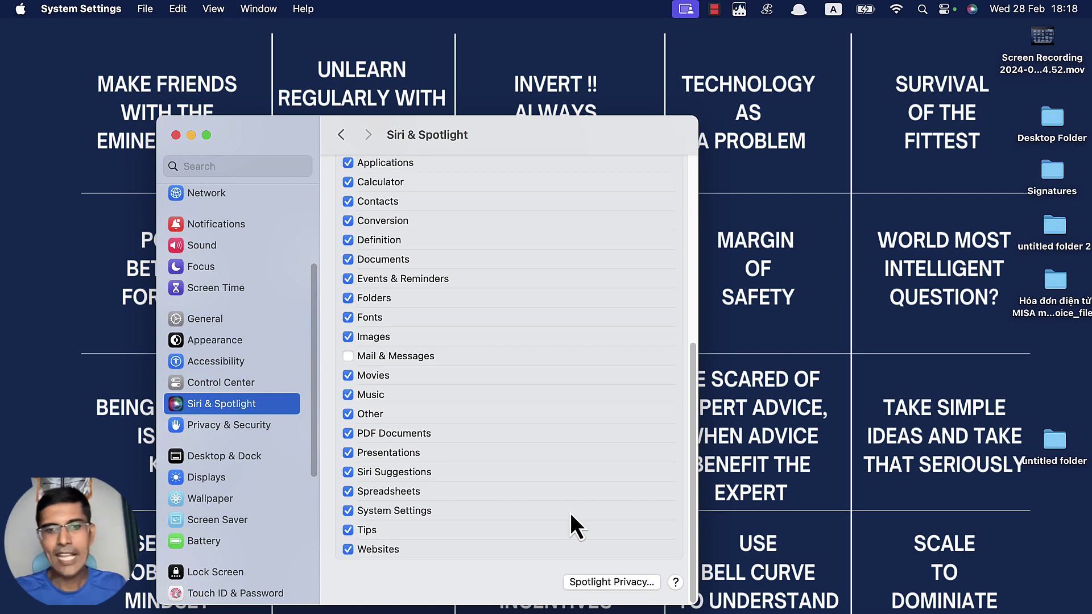
# Reopen Spotlight Privacy, remove every excluded location, and close the empty list with Done
pyautogui.click(603, 583)
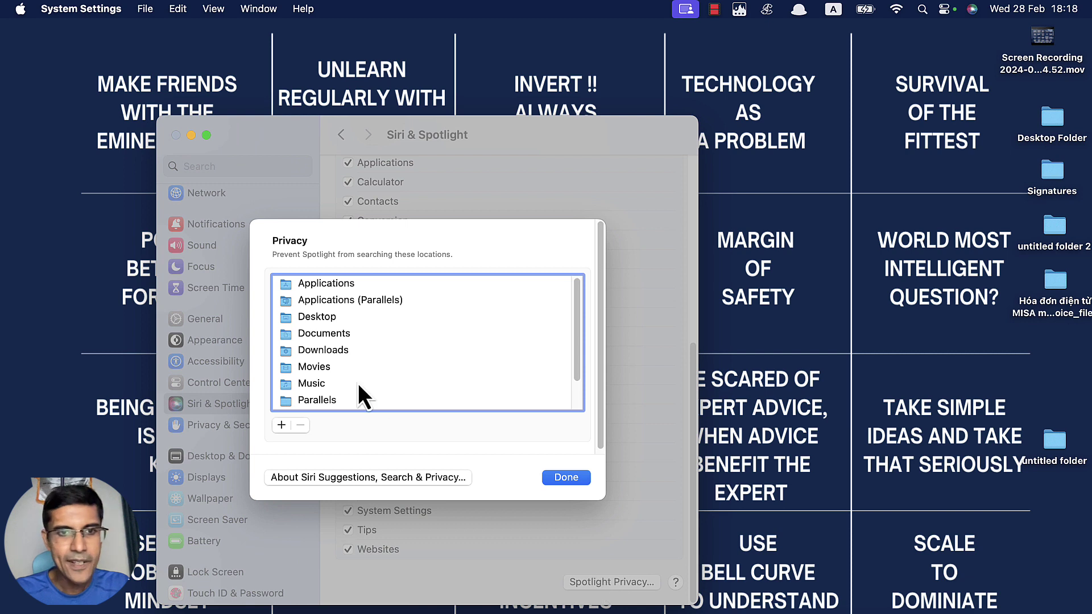
pyautogui.click(334, 288)
pyautogui.press('super+a')
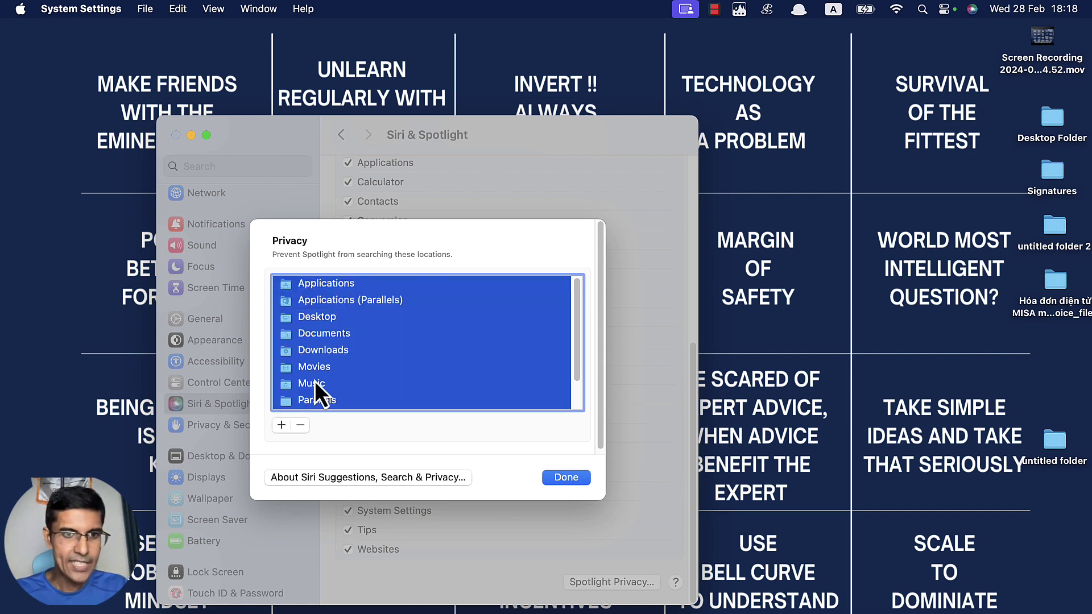
pyautogui.click(300, 426)
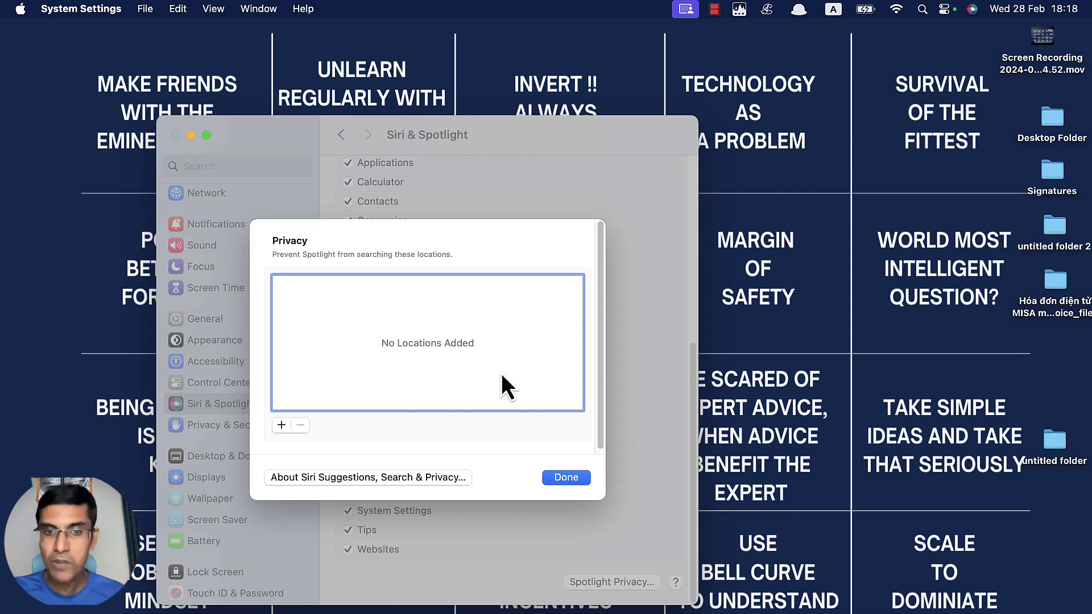
pyautogui.click(558, 483)
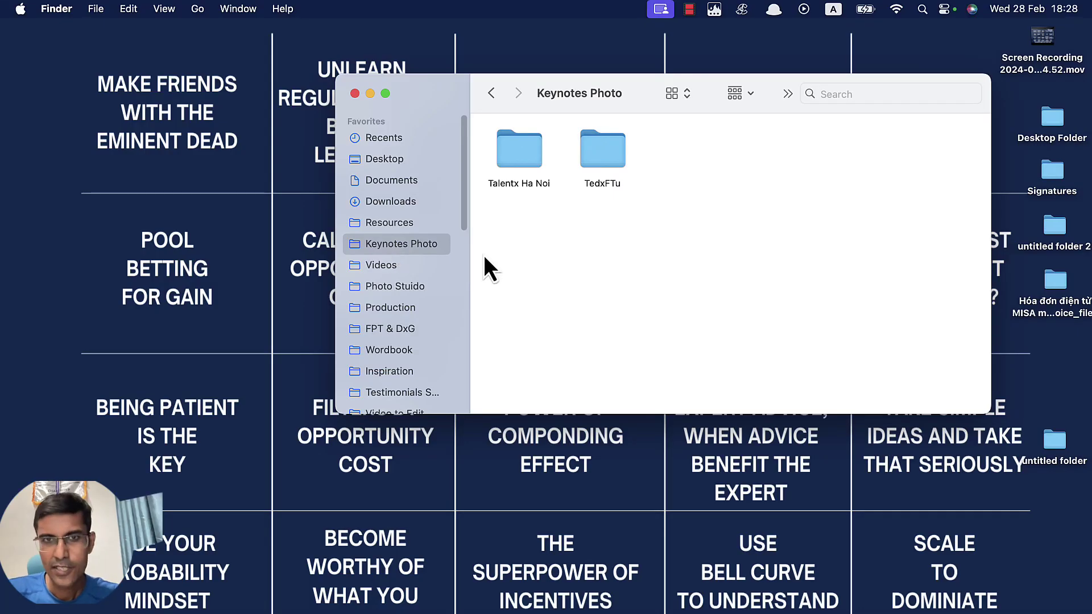
# Copy the Talentx Ha Noi folder's name without renaming it
pyautogui.click(518, 147)
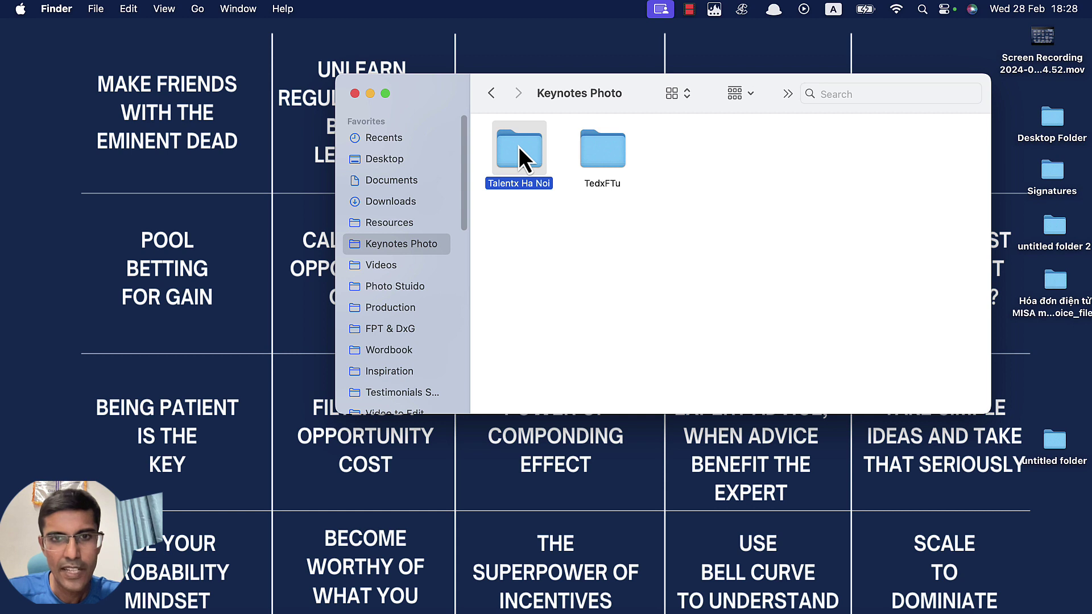
pyautogui.press('Return')
pyautogui.press('super+c')
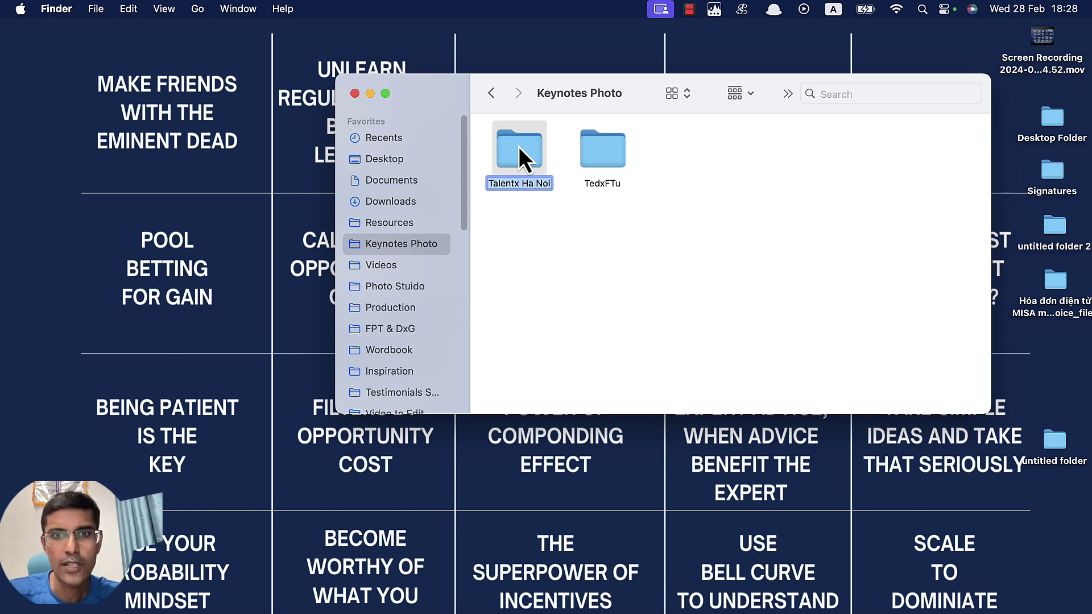
pyautogui.press('BackSpace')
pyautogui.press('Escape')
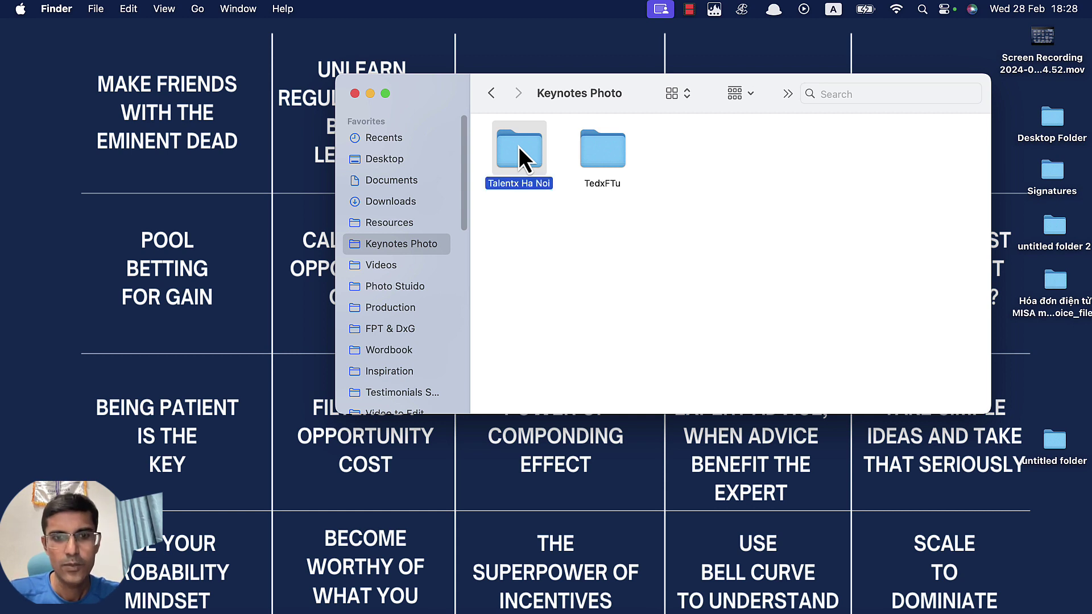
# Search Spotlight for Talentx Ha Noi and open the folder from the results
pyautogui.press('super+space')
pyautogui.press('BackSpace')
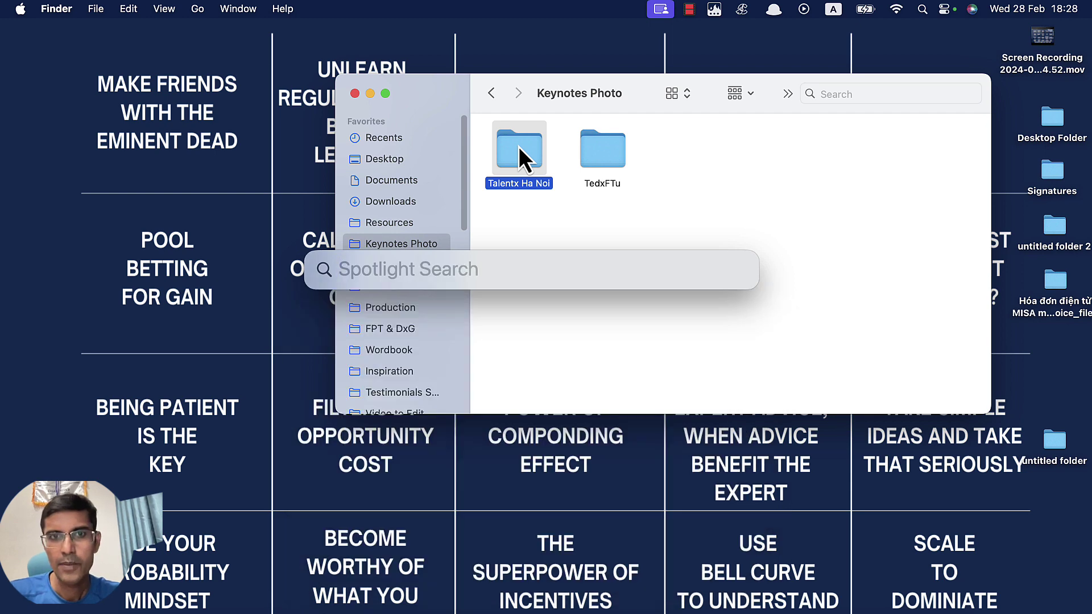
pyautogui.press('super+v')
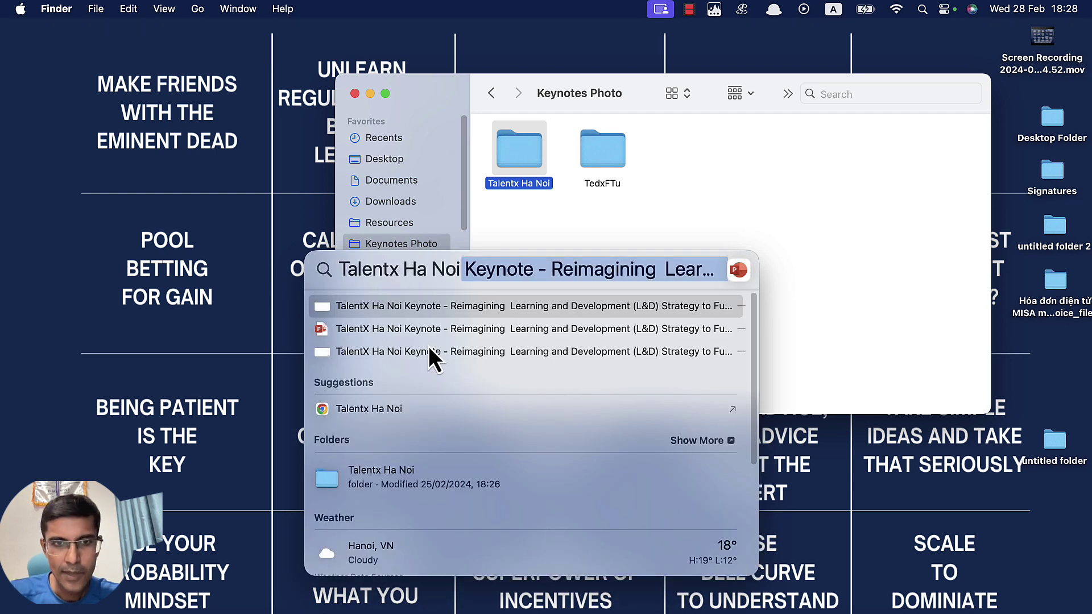
pyautogui.scroll(-2, 413, 326)
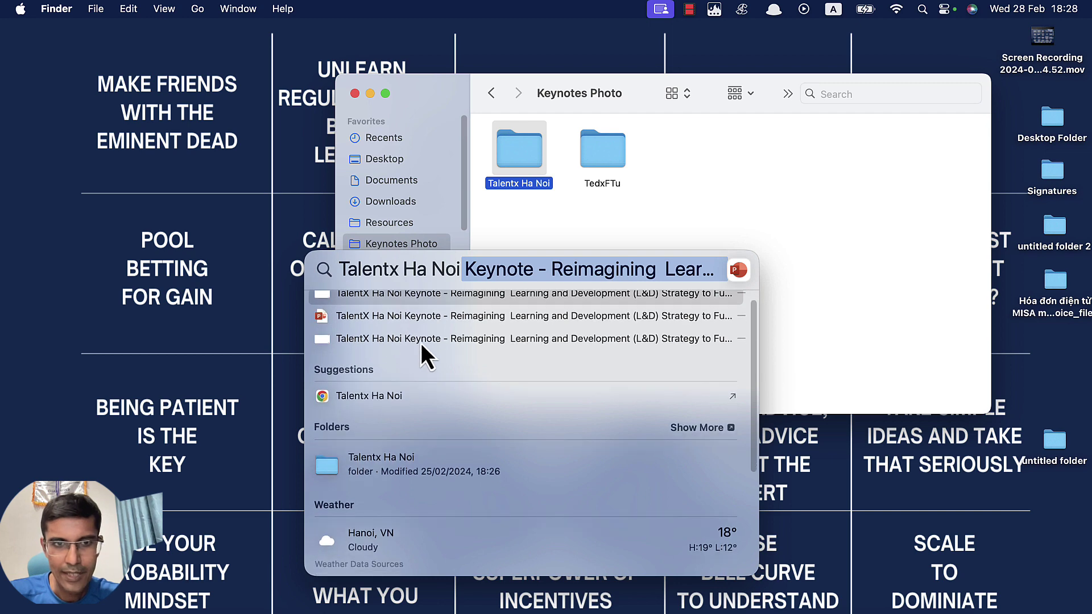
pyautogui.scroll(-3, 387, 398)
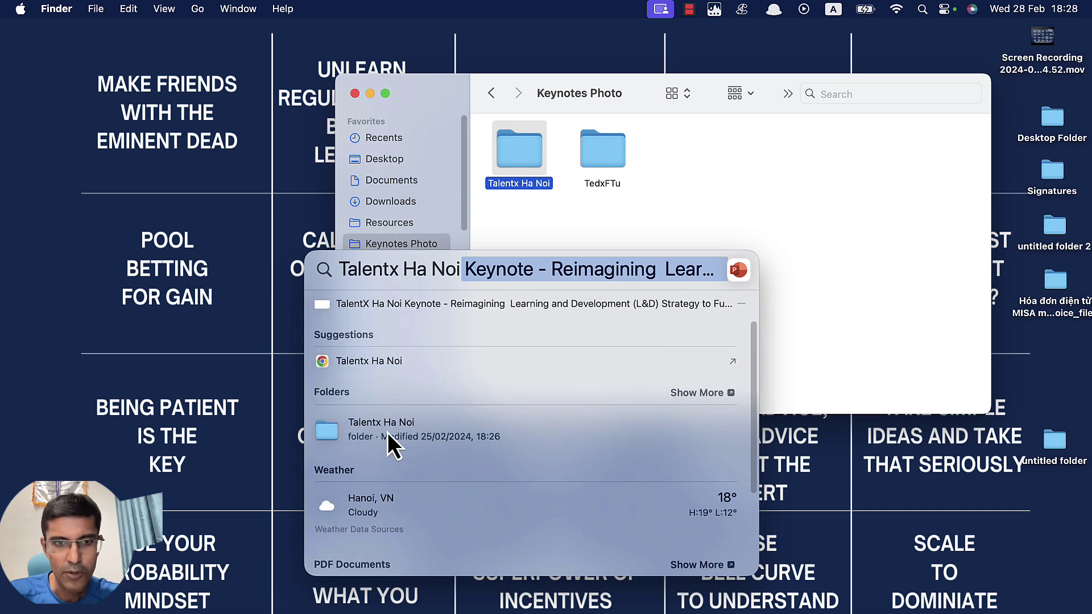
pyautogui.click(394, 433)
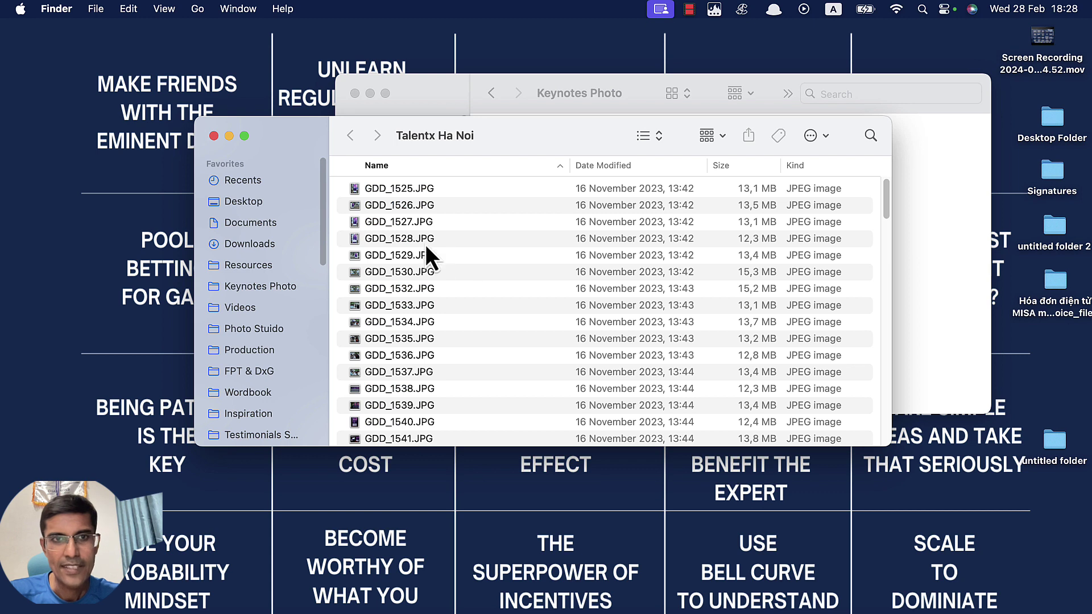